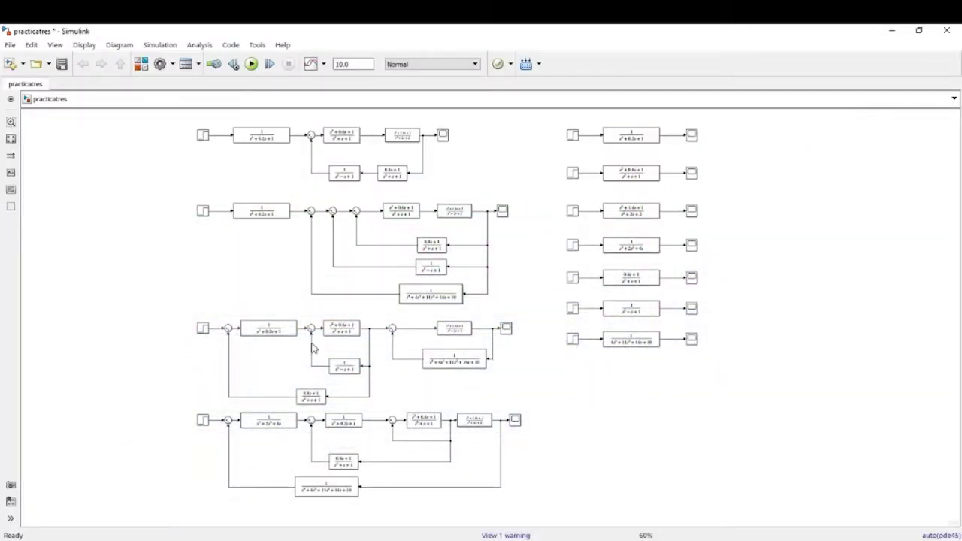
- Zoom the canvas from 60% to 175% on the top-left feedback diagram
{"action": "scroll", "coordinate": [313, 348], "scroll_direction": "up", "scroll_amount": 3}
{"action": "scroll", "coordinate": [238, 303], "scroll_direction": "down", "scroll_amount": 4}
{"action": "scroll", "coordinate": [248, 317], "scroll_direction": "up", "scroll_amount": 4}
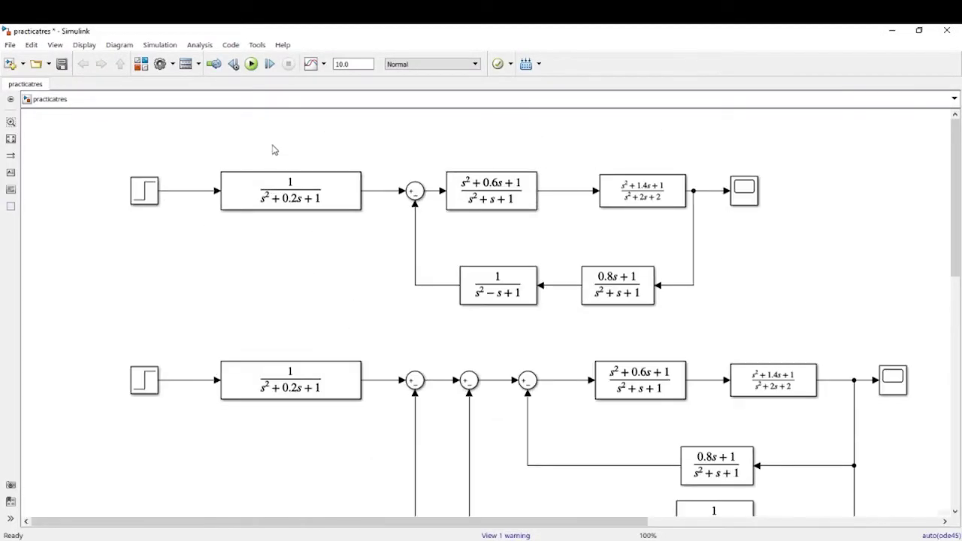
{"action": "scroll", "coordinate": [273, 149], "scroll_direction": "up", "scroll_amount": 2}
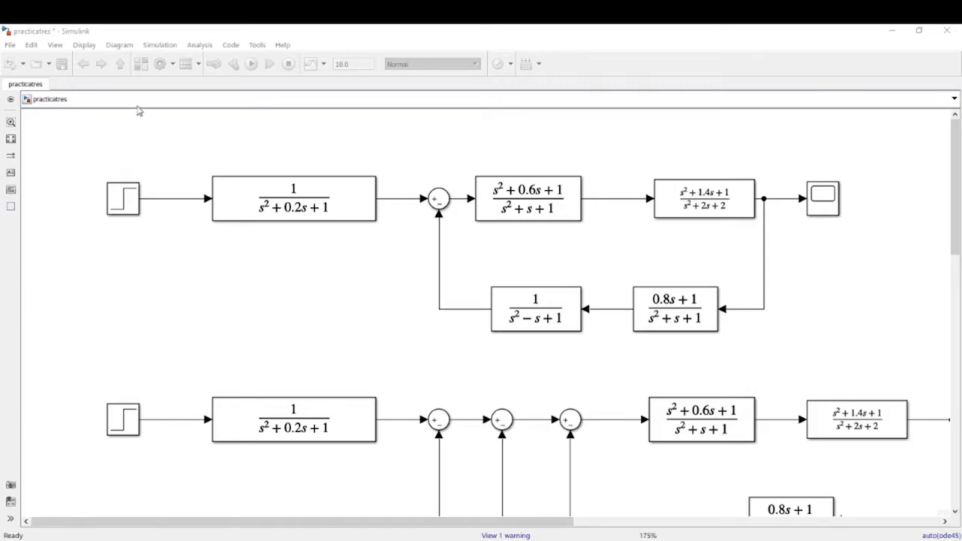
{"action": "left_click", "coordinate": [140, 63]}
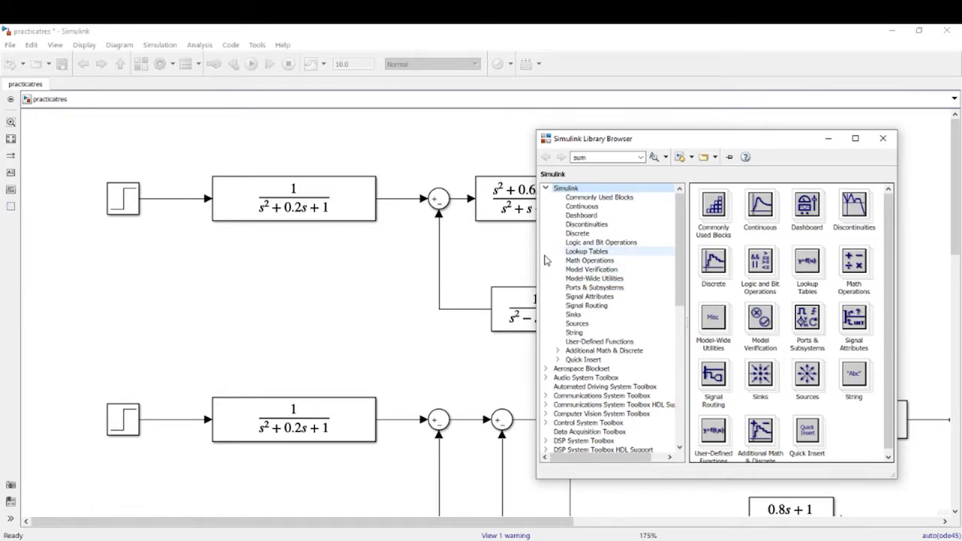
{"action": "left_click", "coordinate": [883, 138]}
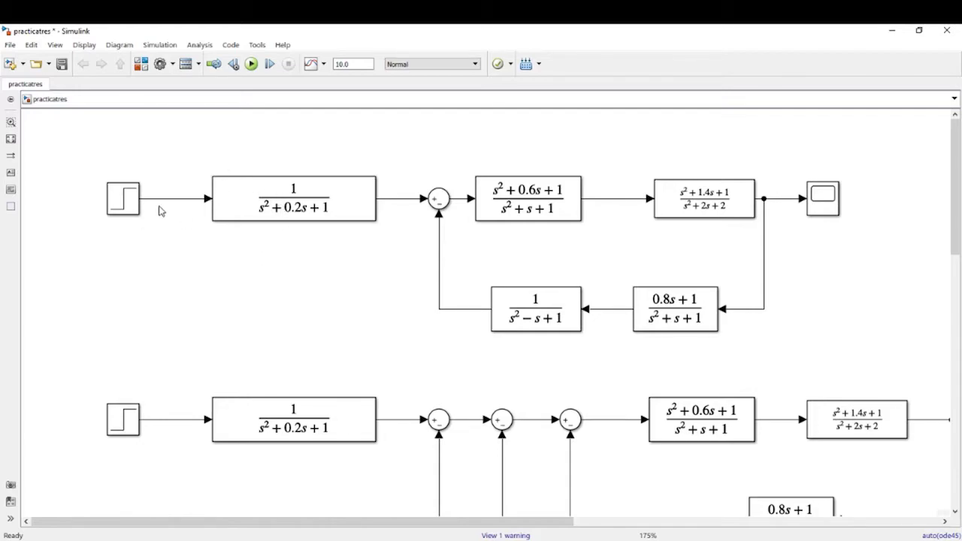
{"action": "left_click", "coordinate": [132, 213]}
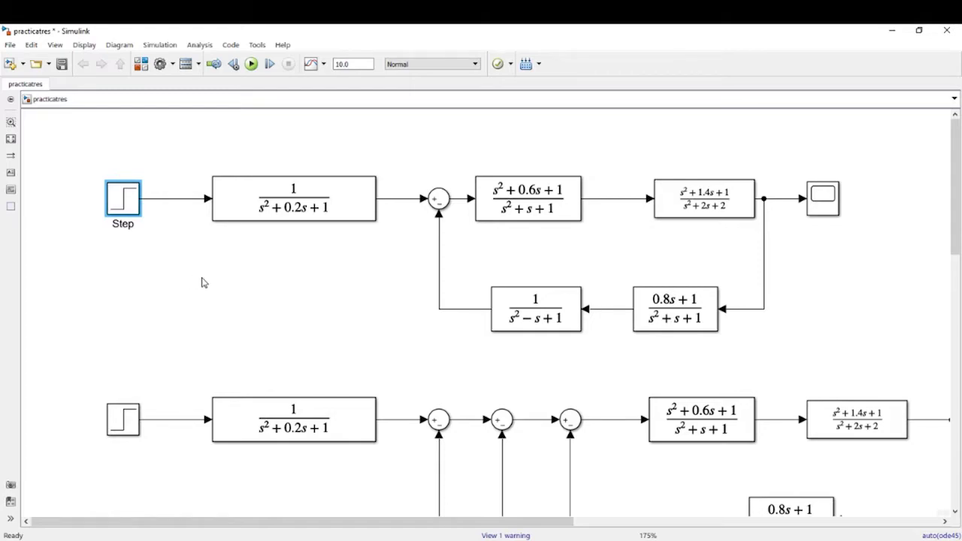
{"action": "left_click", "coordinate": [255, 306]}
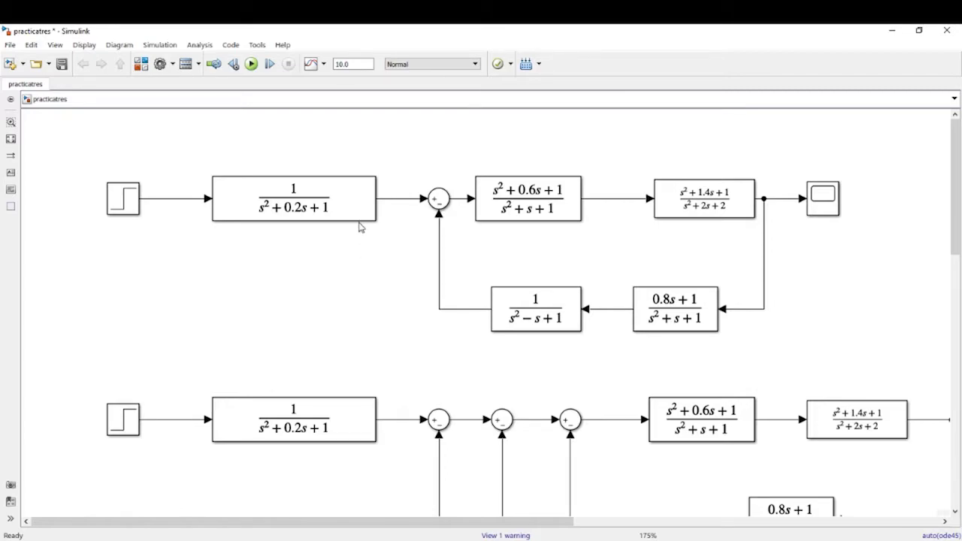
{"action": "left_click", "coordinate": [324, 214]}
{"action": "left_click", "coordinate": [236, 281]}
{"action": "left_click", "coordinate": [813, 204]}
{"action": "double_click", "coordinate": [813, 204]}
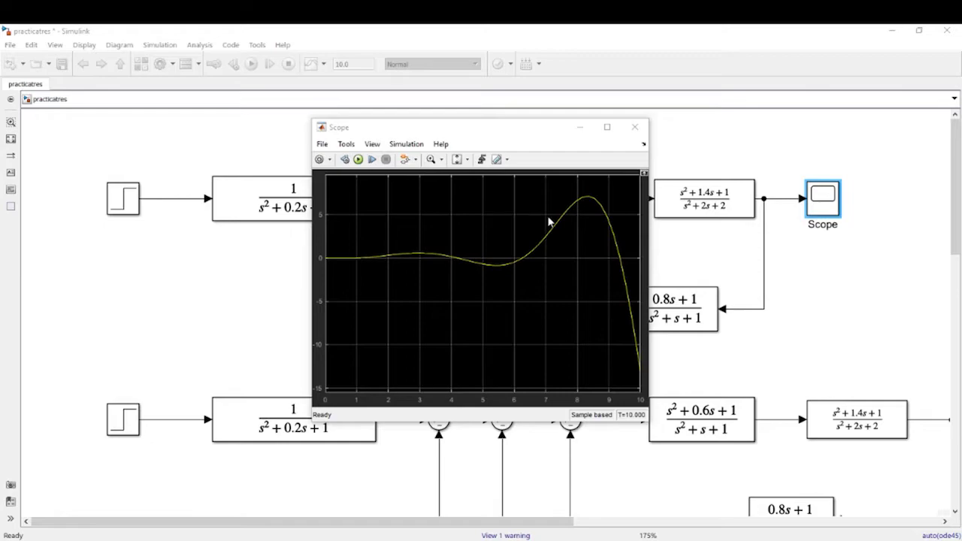
{"action": "left_click", "coordinate": [636, 133]}
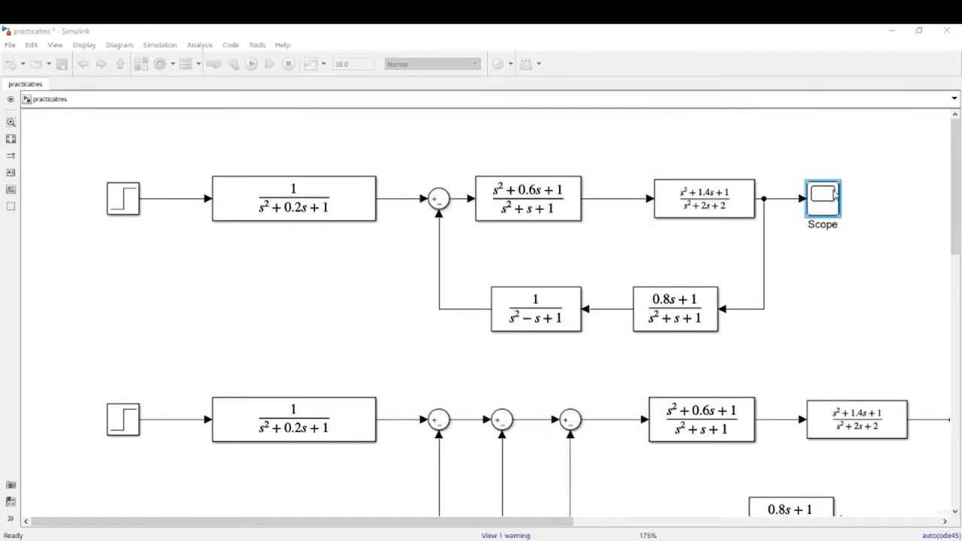
- Reopen the first diagram's Scope plot, showing a response peaking near 7 then plunging past -12
{"action": "double_click", "coordinate": [826, 207]}
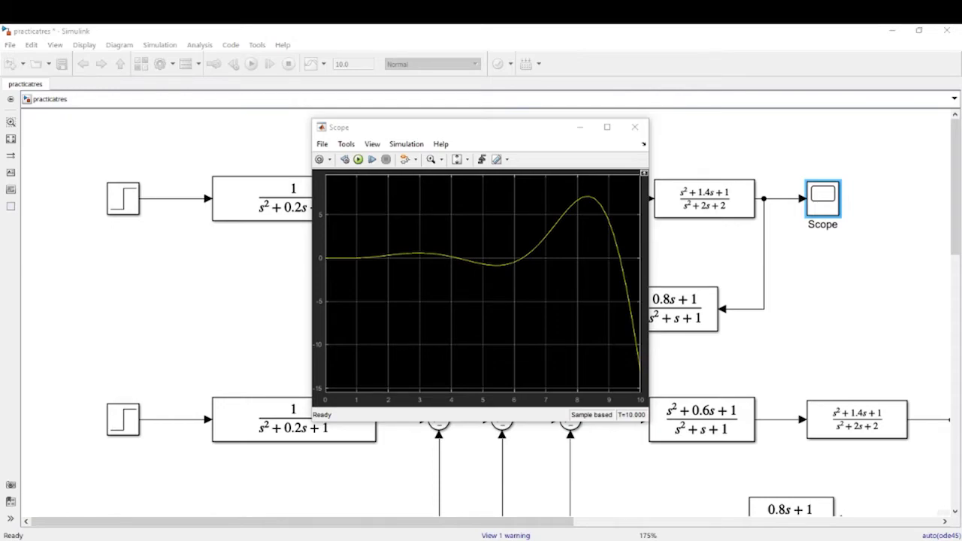
- Close the first Scope plot and zoom out to show all four feedback diagrams
{"action": "left_click", "coordinate": [635, 127]}
{"action": "scroll", "coordinate": [516, 316], "scroll_direction": "down", "scroll_amount": 5}
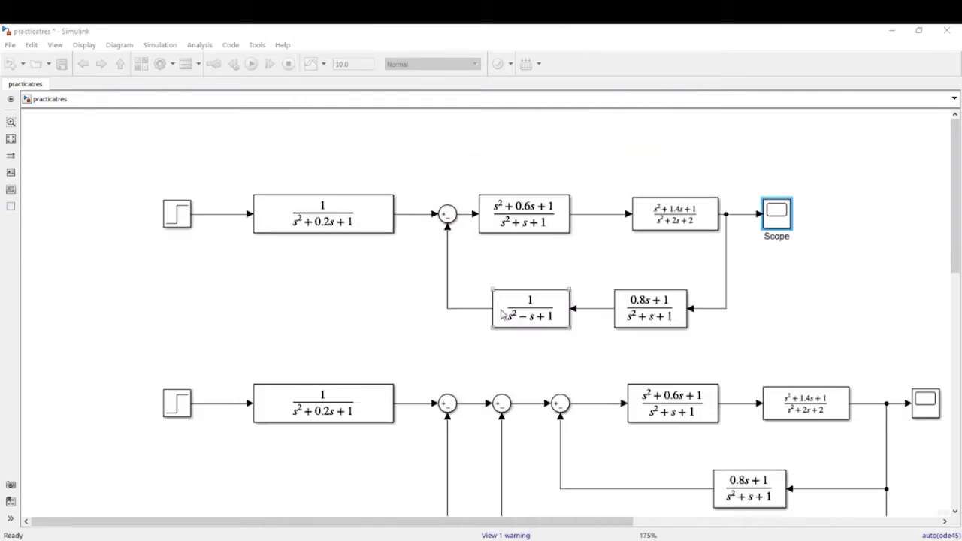
{"action": "scroll", "coordinate": [515, 316], "scroll_direction": "down", "scroll_amount": 2}
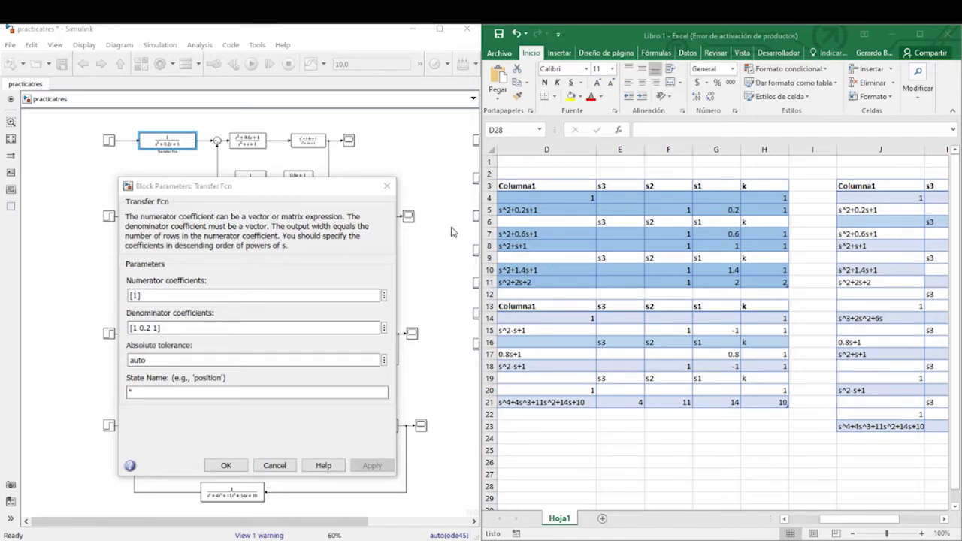
- Check the Transfer Fcn denominator [1 0.2 1] against the Excel coefficient table, then close the parameters
{"action": "triple_click", "coordinate": [192, 327]}
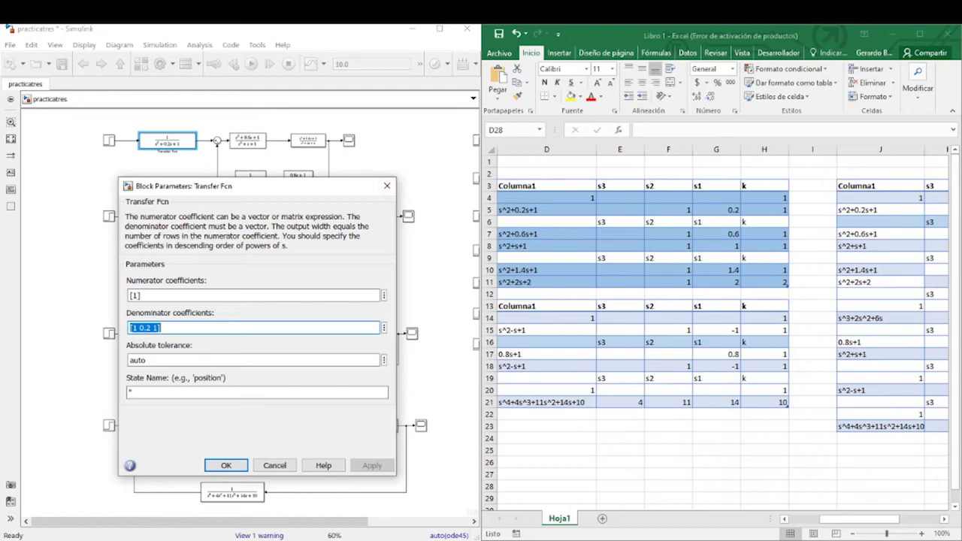
{"action": "key", "text": "alt+Tab"}
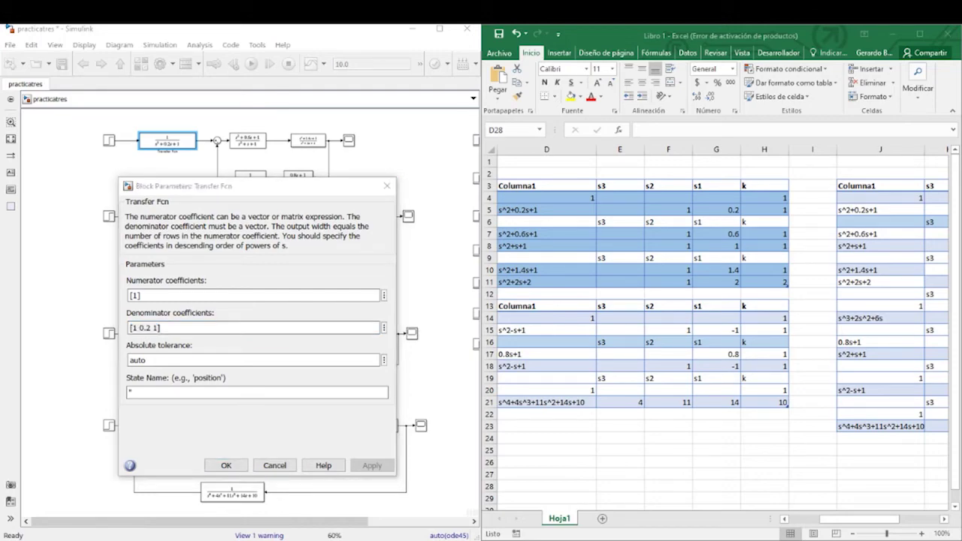
{"action": "left_click", "coordinate": [386, 186]}
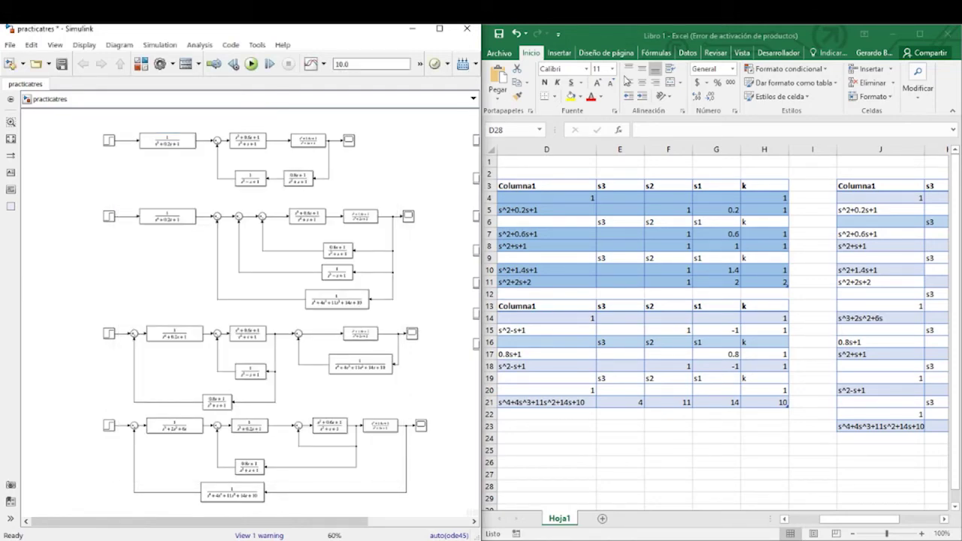
- Maximize the Simulink window and inspect the 1/(s^2-s+1) feedback block
{"action": "left_click", "coordinate": [439, 29]}
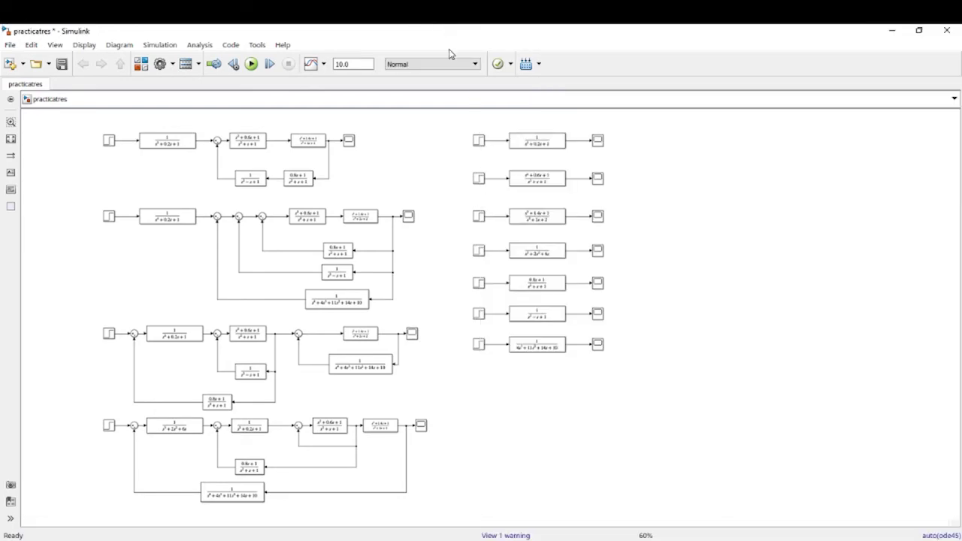
{"action": "scroll", "coordinate": [195, 273], "scroll_direction": "down", "scroll_amount": 2}
{"action": "scroll", "coordinate": [205, 200], "scroll_direction": "up", "scroll_amount": 5}
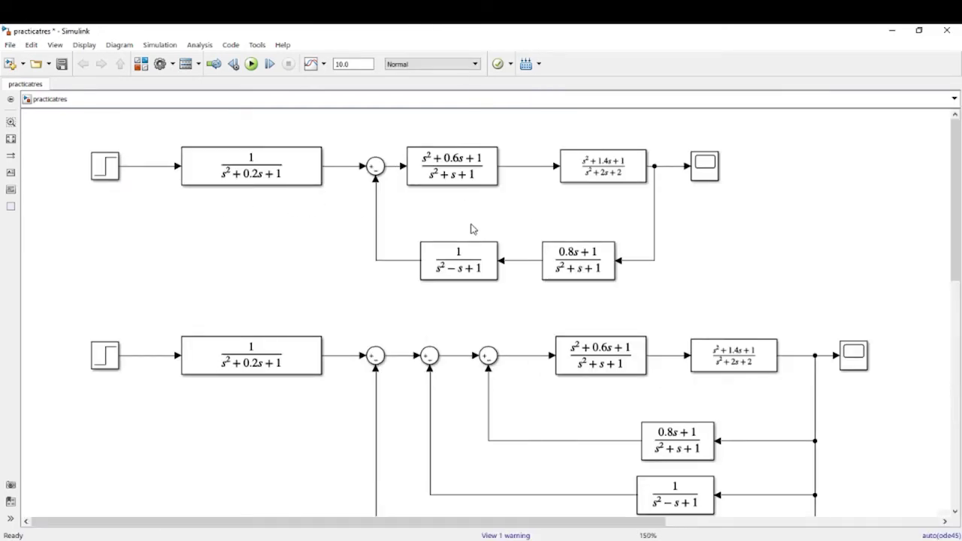
{"action": "left_click", "coordinate": [489, 249]}
{"action": "left_click", "coordinate": [574, 308]}
{"action": "scroll", "coordinate": [536, 247], "scroll_direction": "down", "scroll_amount": 1}
- View and close the Scope and Scope1 step-response plots
{"action": "double_click", "coordinate": [678, 181]}
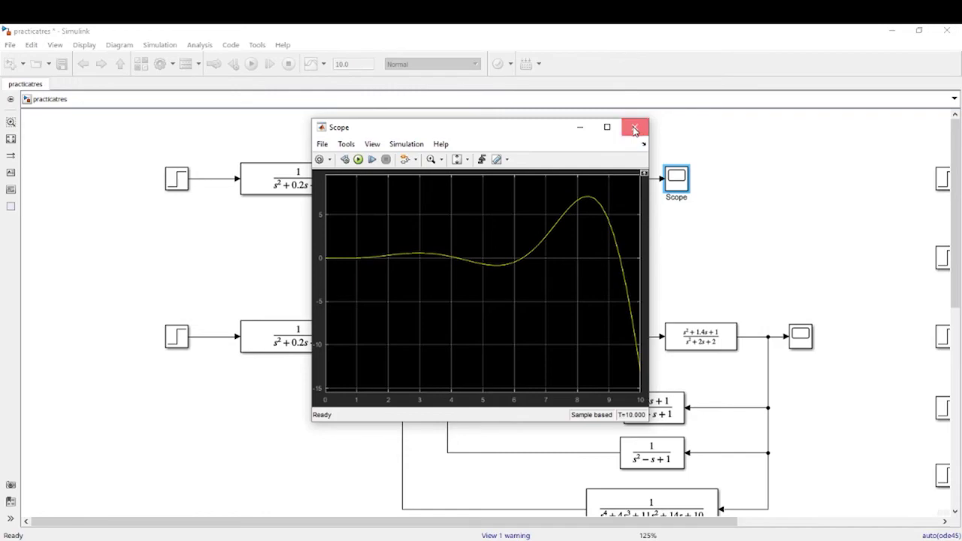
{"action": "left_click", "coordinate": [634, 130]}
{"action": "scroll", "coordinate": [629, 247], "scroll_direction": "up", "scroll_amount": 1}
{"action": "double_click", "coordinate": [786, 310]}
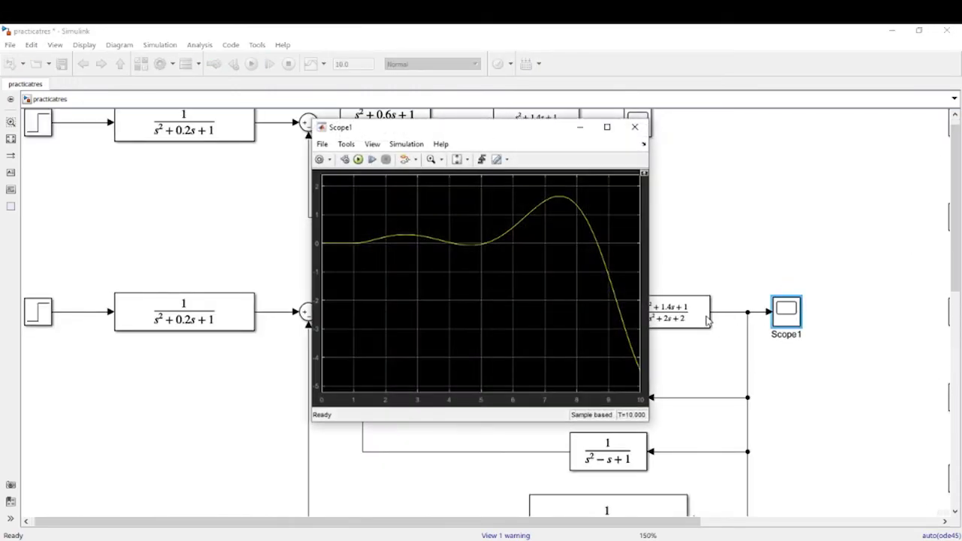
{"action": "scroll", "coordinate": [703, 254], "scroll_direction": "down", "scroll_amount": 2}
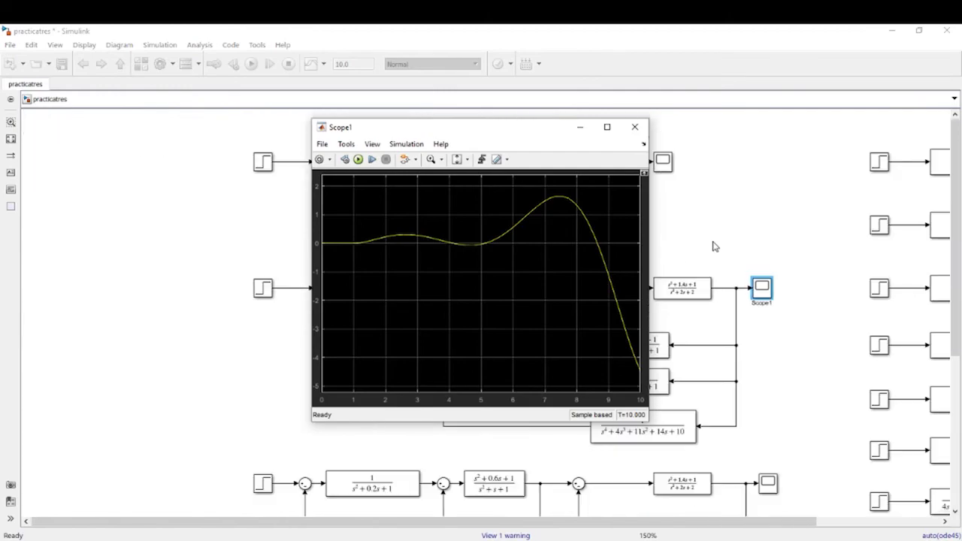
{"action": "left_click", "coordinate": [642, 134]}
- View and close the third diagram's Scope2 step-response plot
{"action": "scroll", "coordinate": [667, 441], "scroll_direction": "down", "scroll_amount": 2}
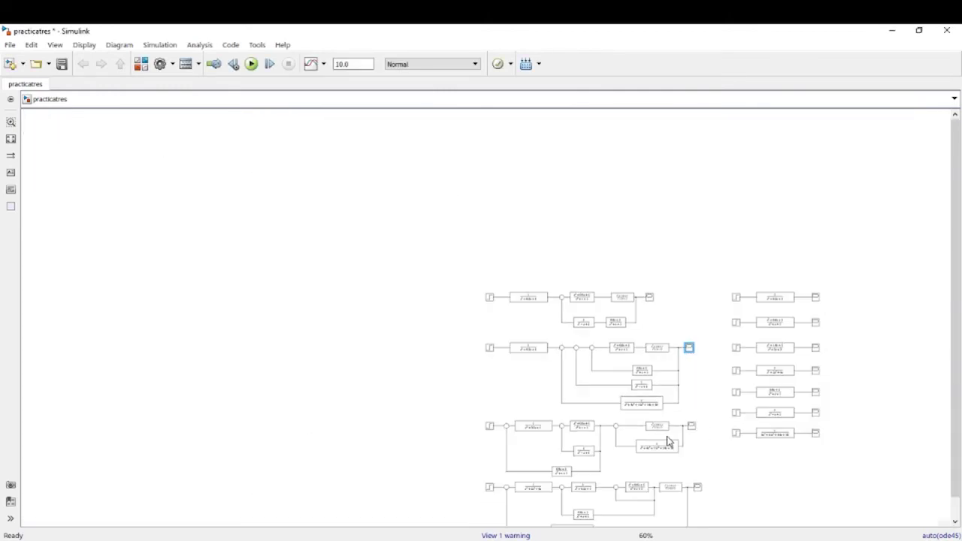
{"action": "scroll", "coordinate": [683, 460], "scroll_direction": "up", "scroll_amount": 2}
{"action": "scroll", "coordinate": [685, 384], "scroll_direction": "up", "scroll_amount": 1}
{"action": "double_click", "coordinate": [735, 309]}
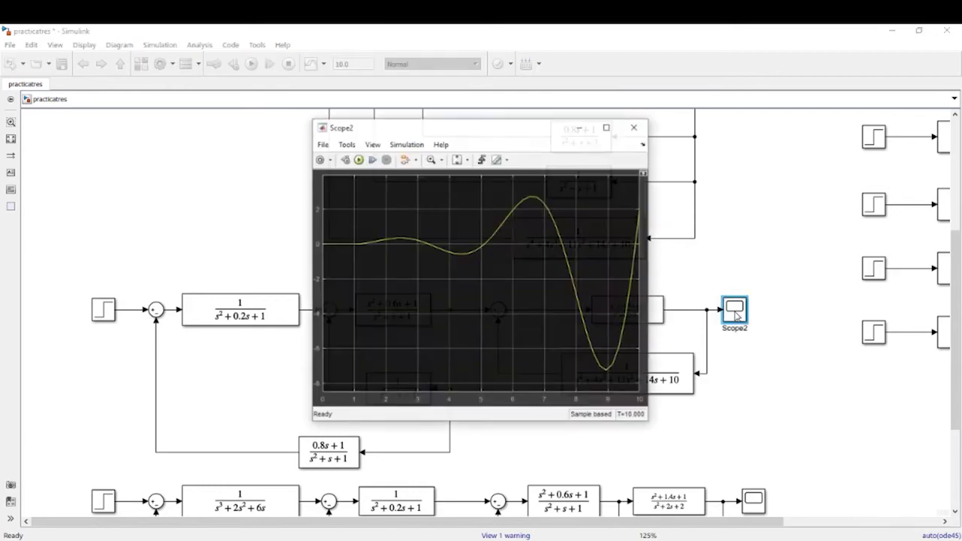
{"action": "left_click", "coordinate": [635, 128]}
{"action": "scroll", "coordinate": [536, 393], "scroll_direction": "down", "scroll_amount": 2}
{"action": "scroll", "coordinate": [522, 491], "scroll_direction": "up", "scroll_amount": 1}
{"action": "scroll", "coordinate": [670, 425], "scroll_direction": "up", "scroll_amount": 1}
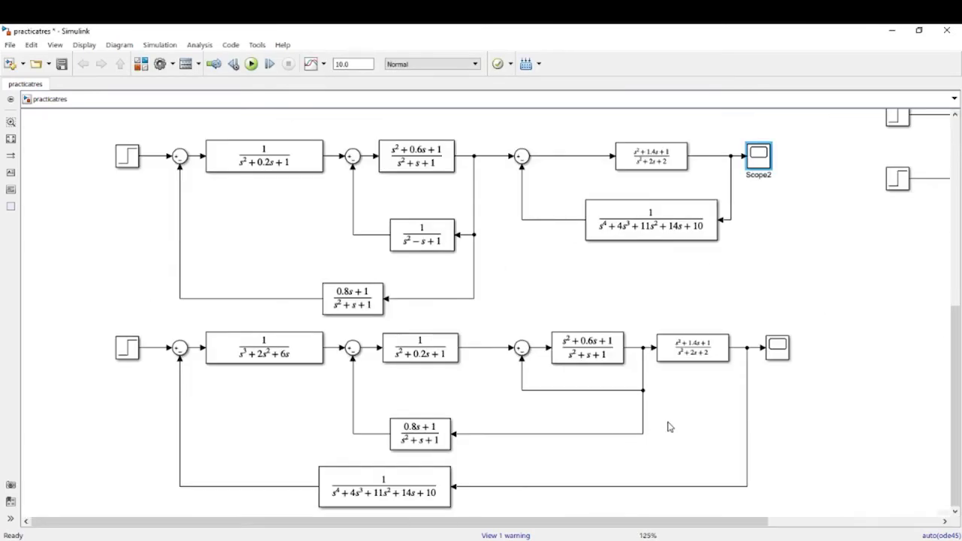
- Open Scope3, showing the fourth diagram's response rising to about 0.15, dipping, then climbing near 0.28
{"action": "double_click", "coordinate": [781, 348]}
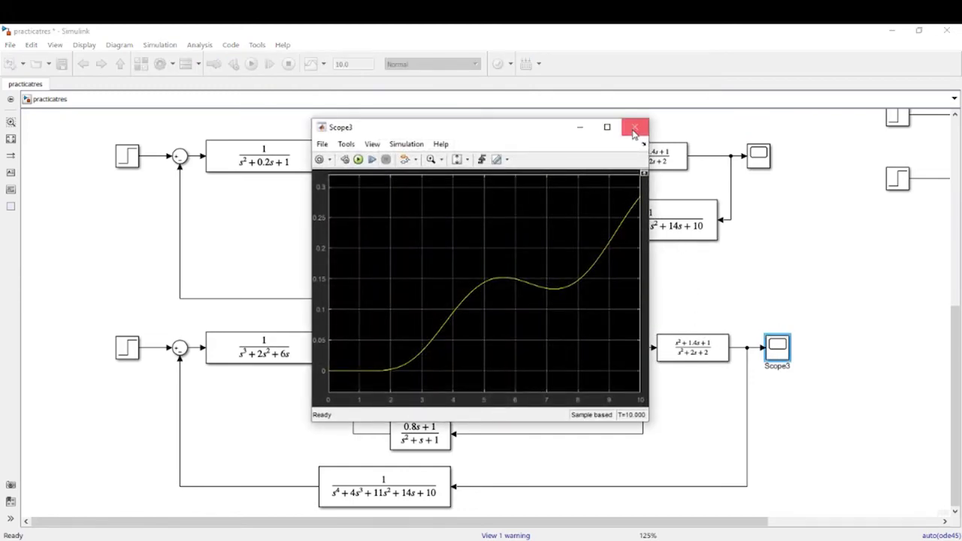